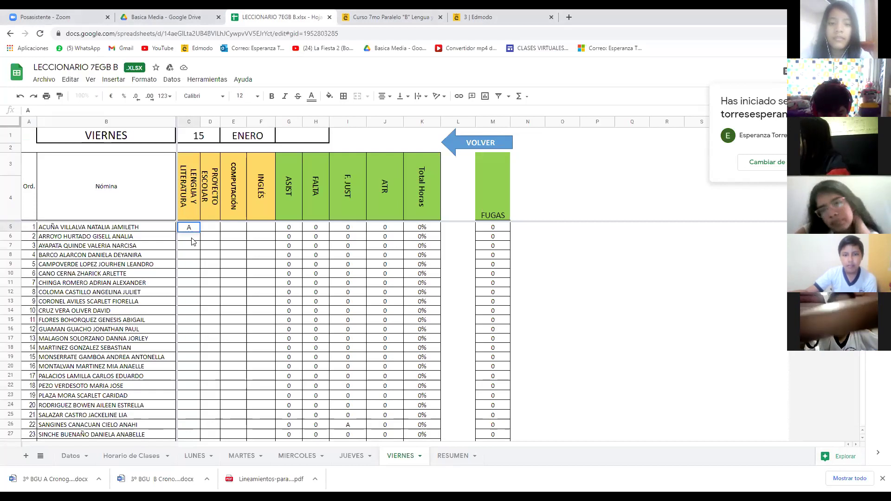
Step: Enter A in the Lengua y Literatura column of the VIERNES sheet for students 2 to 6 (C6:C10)
click(192, 239)
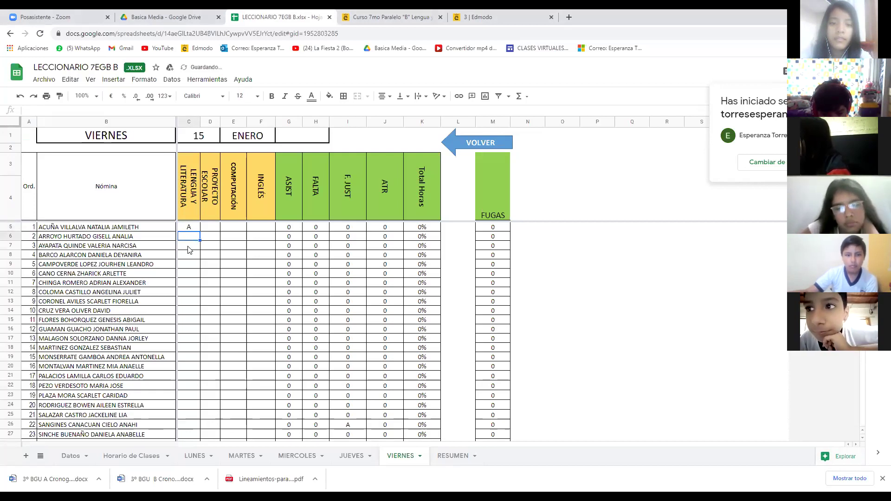
text(A)
click(189, 250)
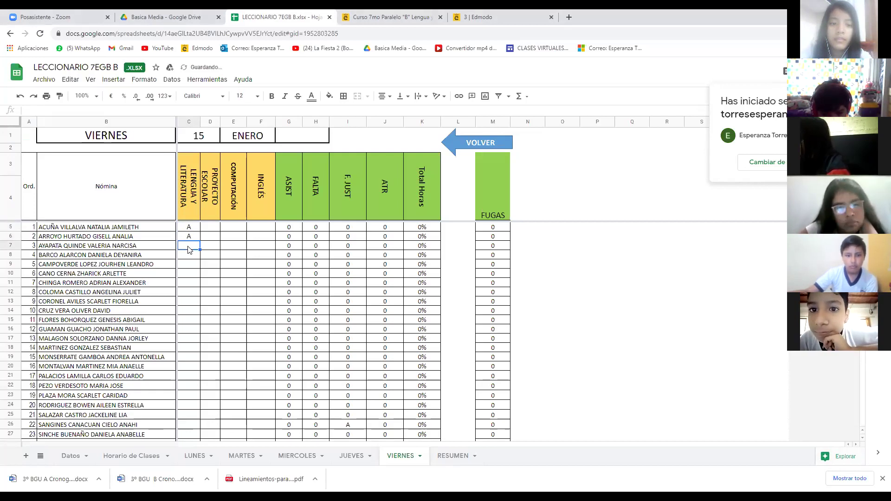
text(A)
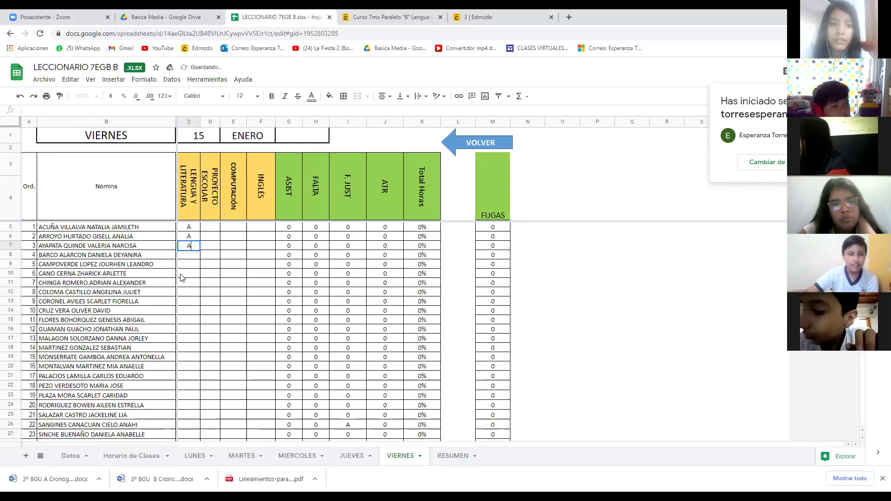
key(Return)
text(A)
key(Return)
text(A)
key(Return)
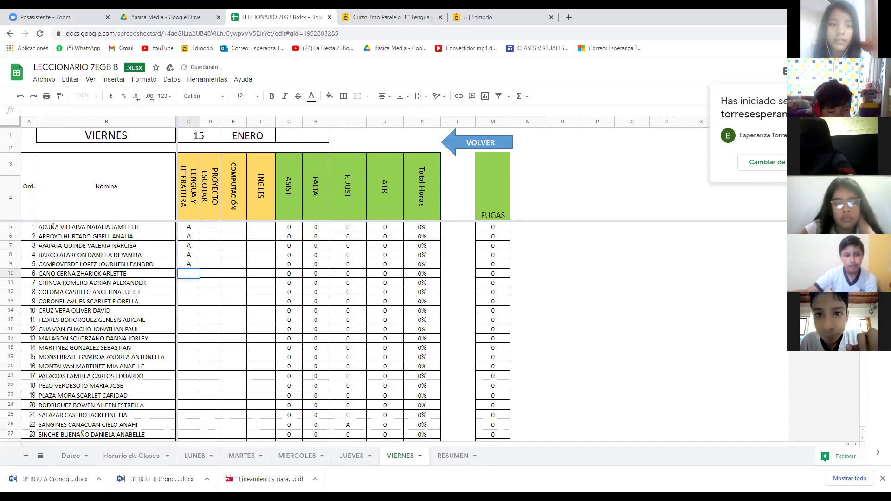
text(A)
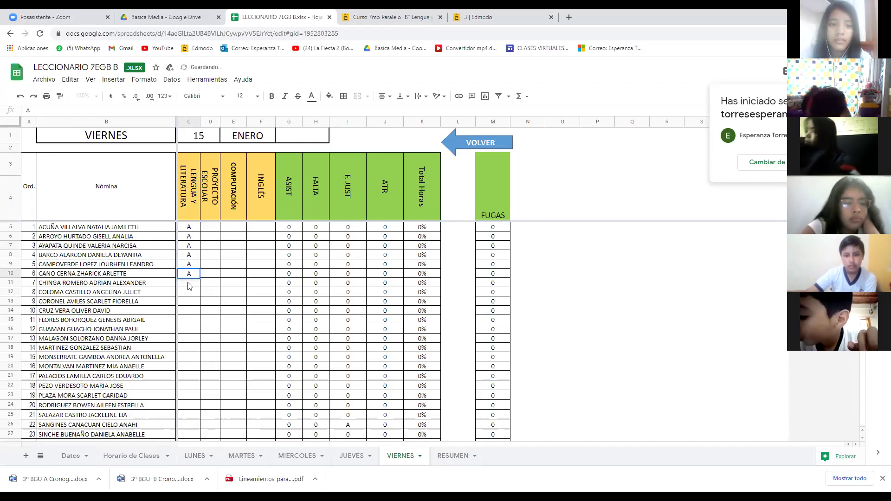
key(Return)
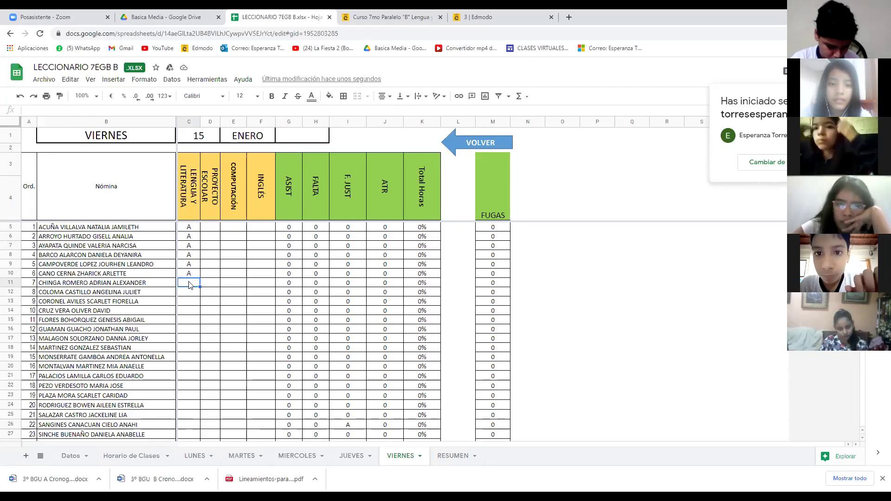
Step: Mark students 7 to 11 with A for Lengua y Literatura in cells C11:C15
text(A)
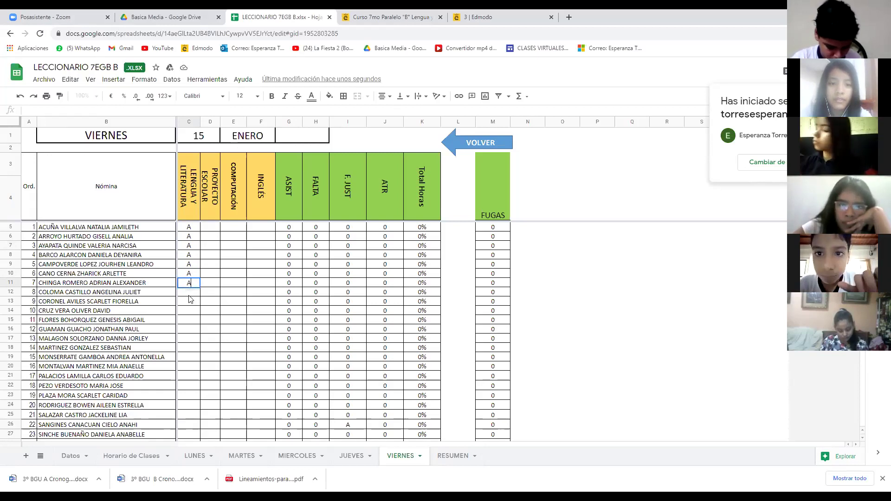
click(189, 294)
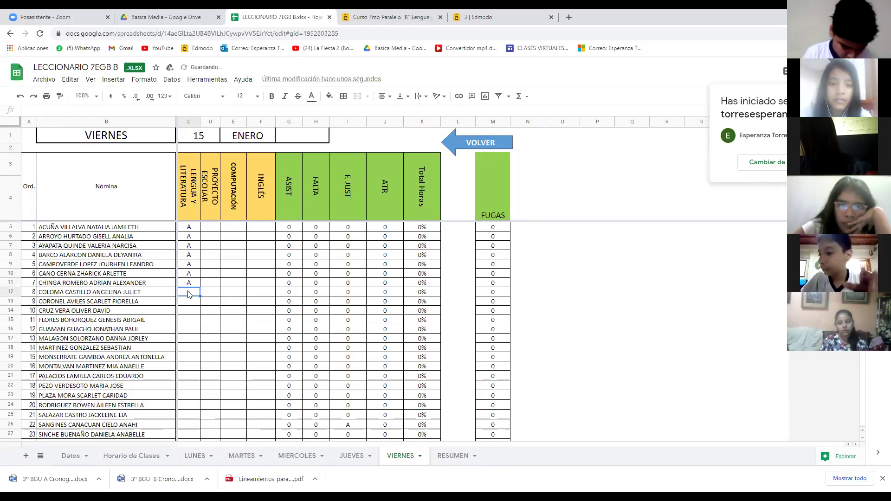
text(A)
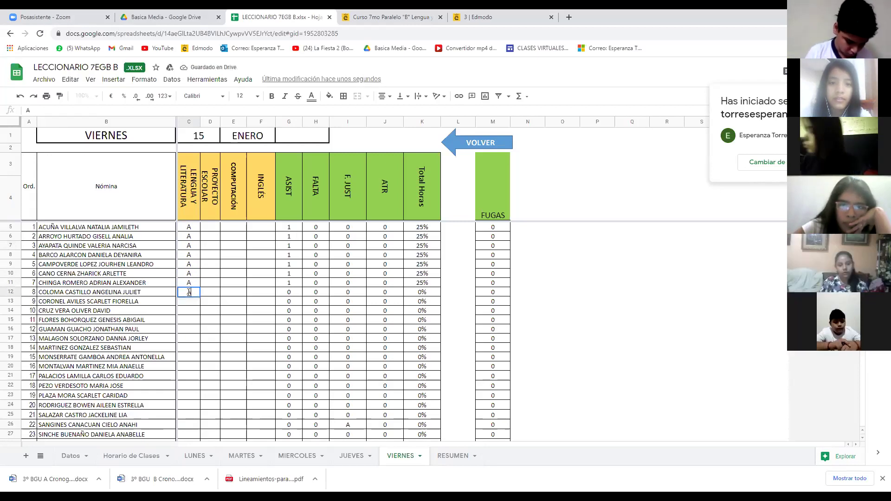
click(191, 305)
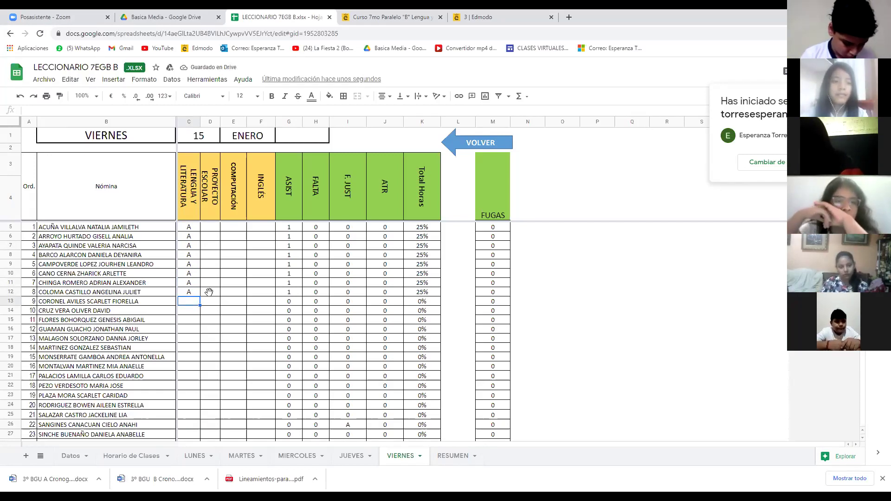
text(A)
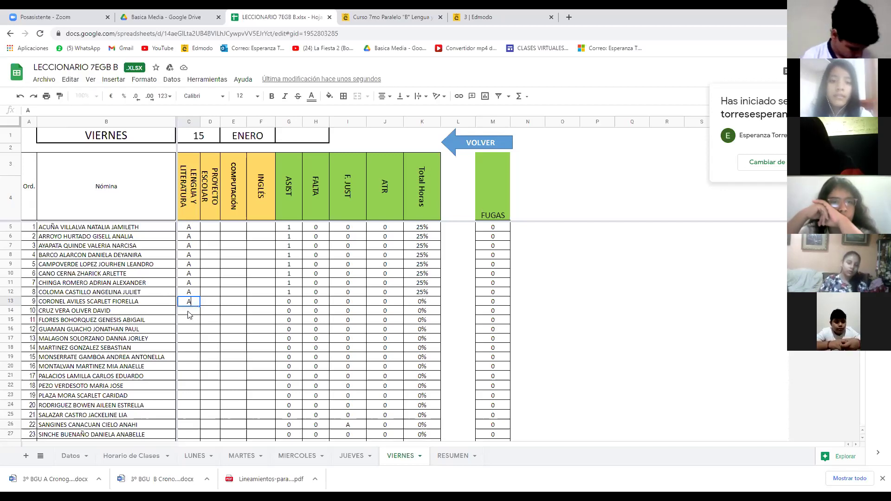
key(Return)
text(A)
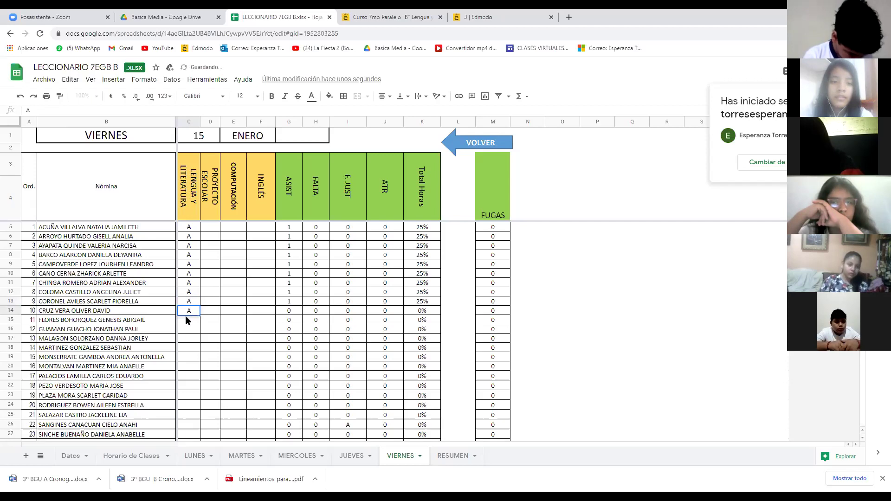
key(Return)
text(A)
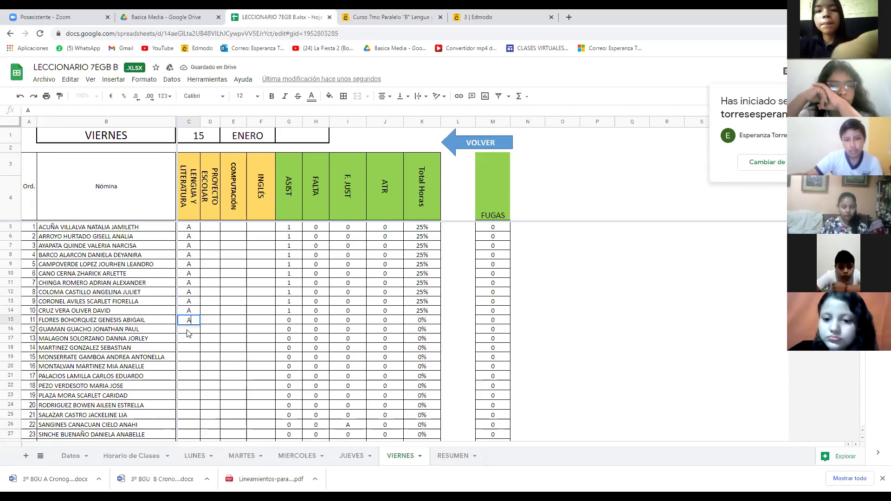
key(Return)
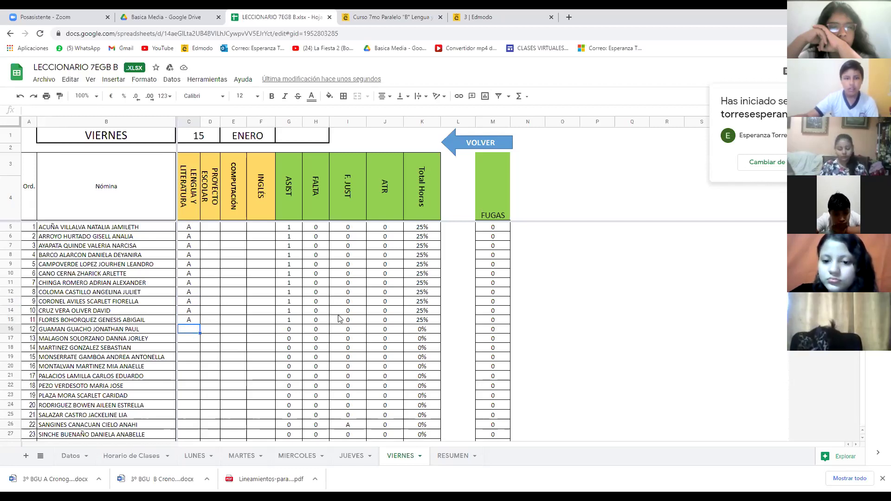
Step: Mark students 12 to 14 with A for Lengua y Literatura in cells C16:C18
text(A)
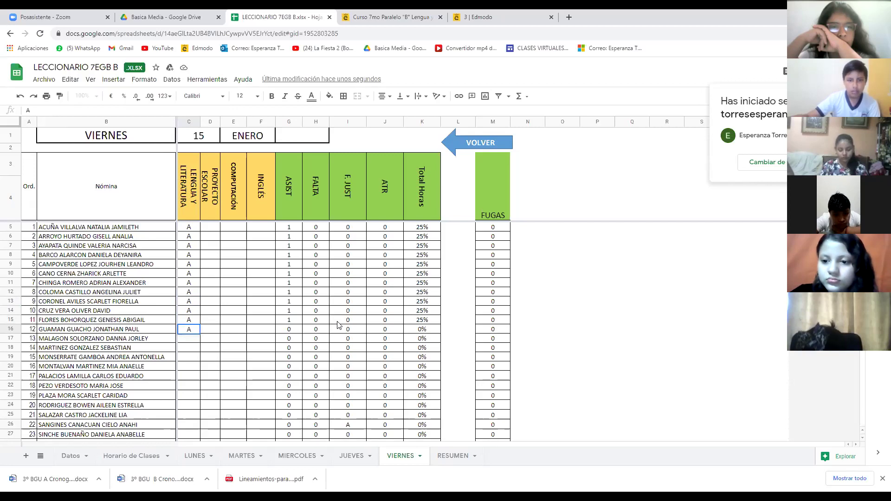
key(Return)
text(A)
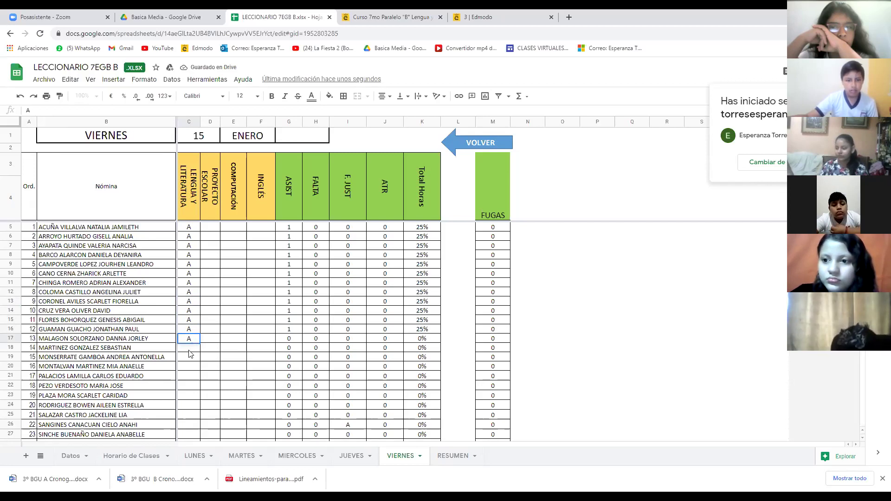
key(Return)
text(A)
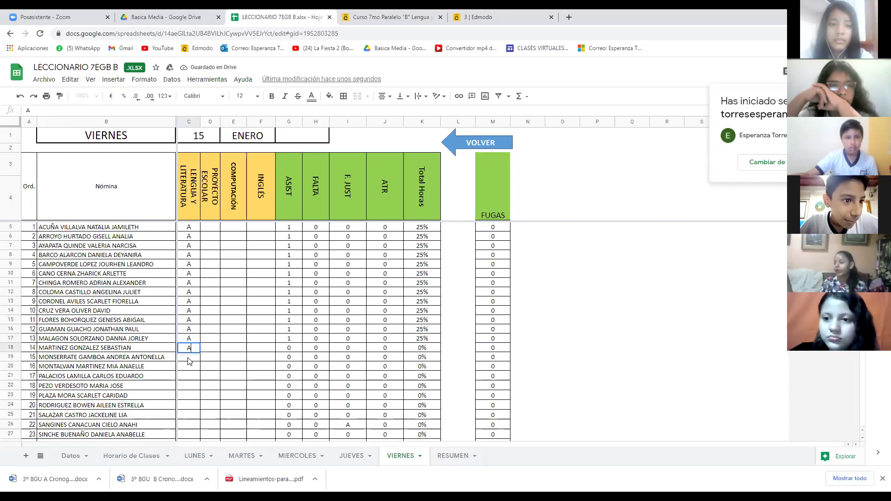
key(Return)
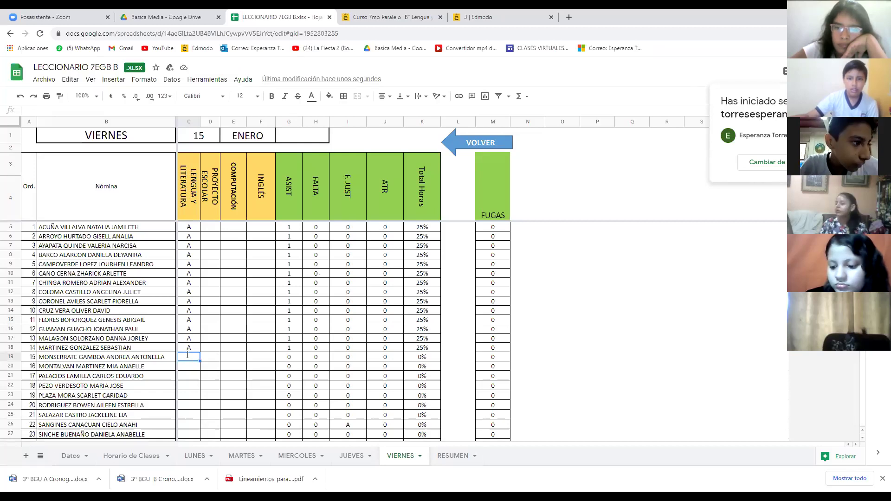
Step: Record F for student 15 in C19 and A for students 16 to 18 in C20:C22 under Lengua y Literatura
text(F)
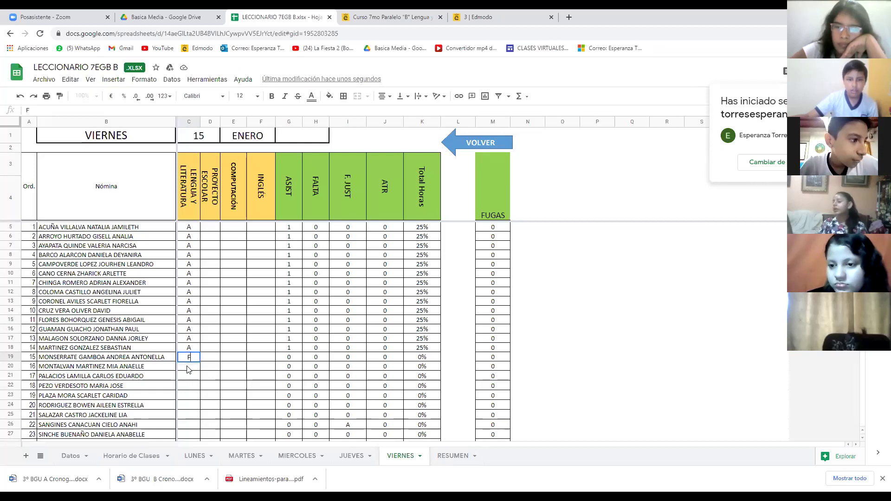
click(188, 371)
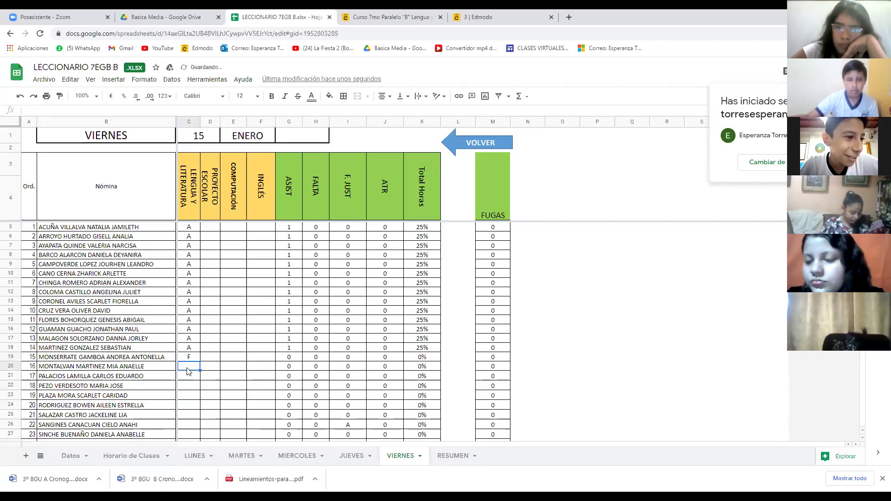
text(A)
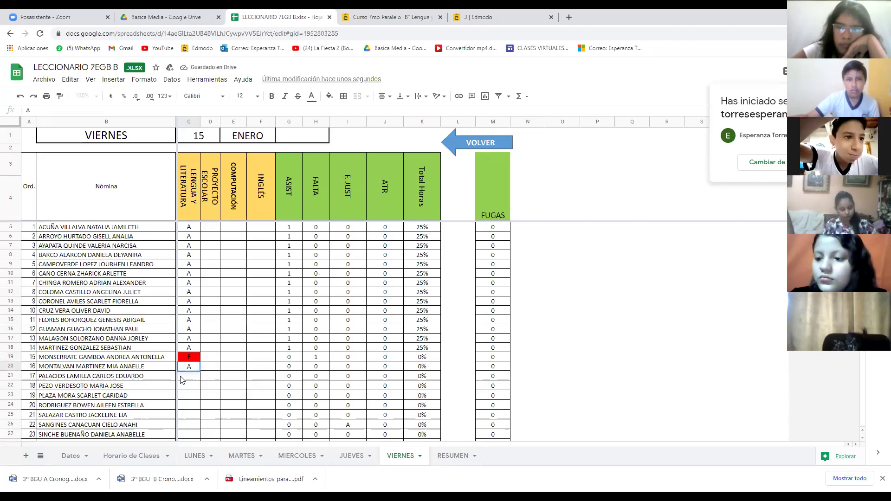
click(182, 379)
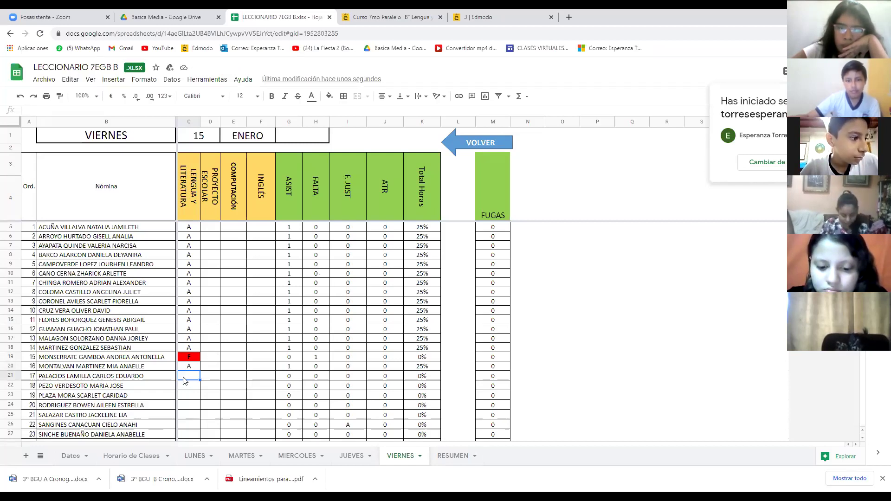
text(A)
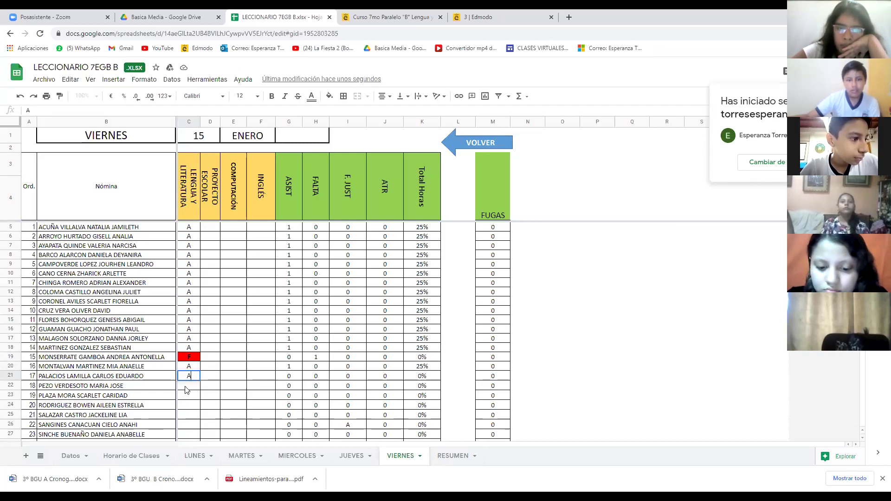
key(Return)
text(A)
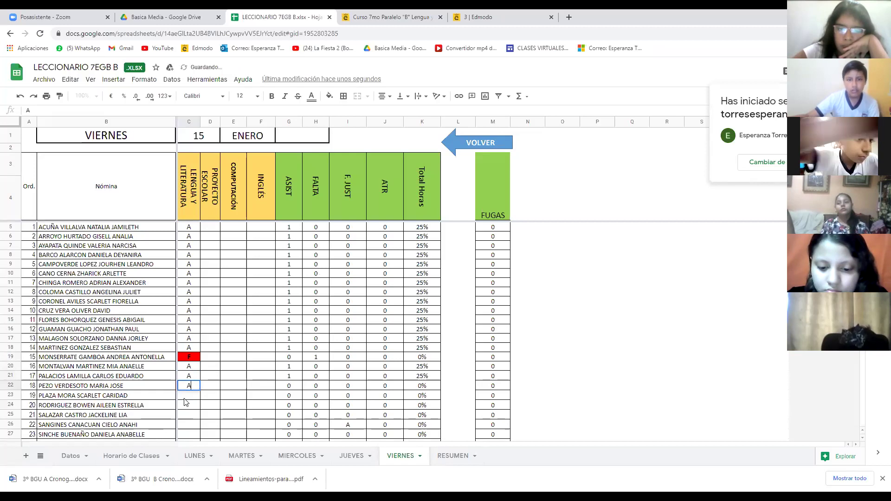
key(Return)
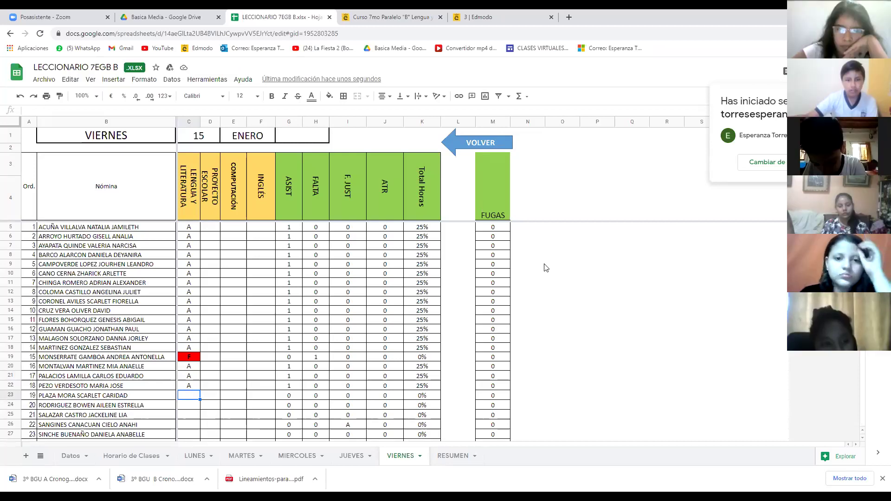
Step: Record F for student 19 in C23 and A for students 20 and 21 in C24:C25 under Lengua y Literatura
scroll(550, 267, down, 3)
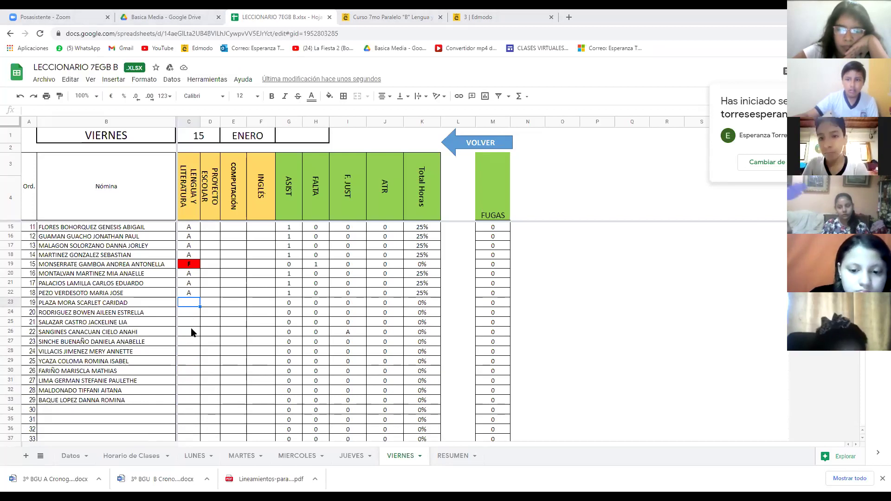
text(F)
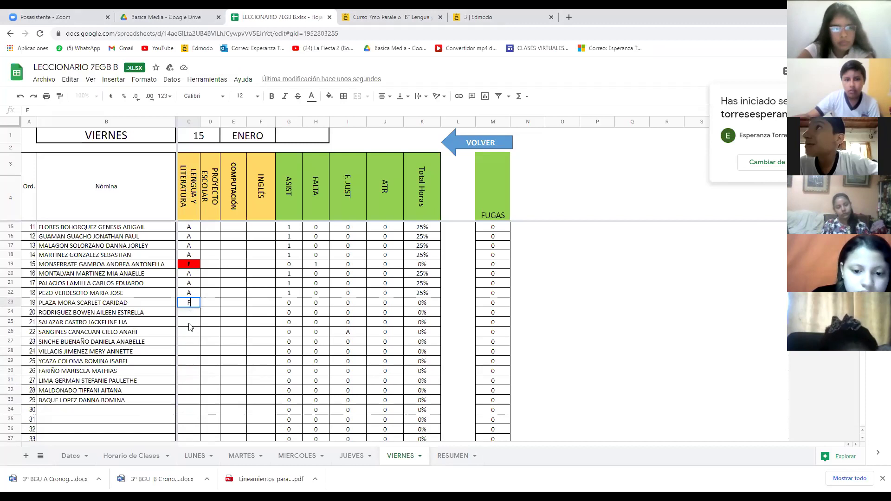
key(Return)
text(A)
key(Return)
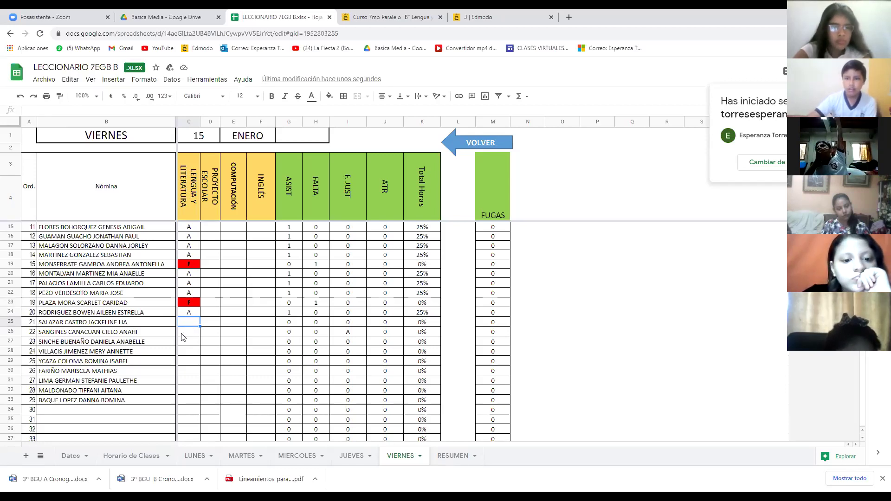
text(A)
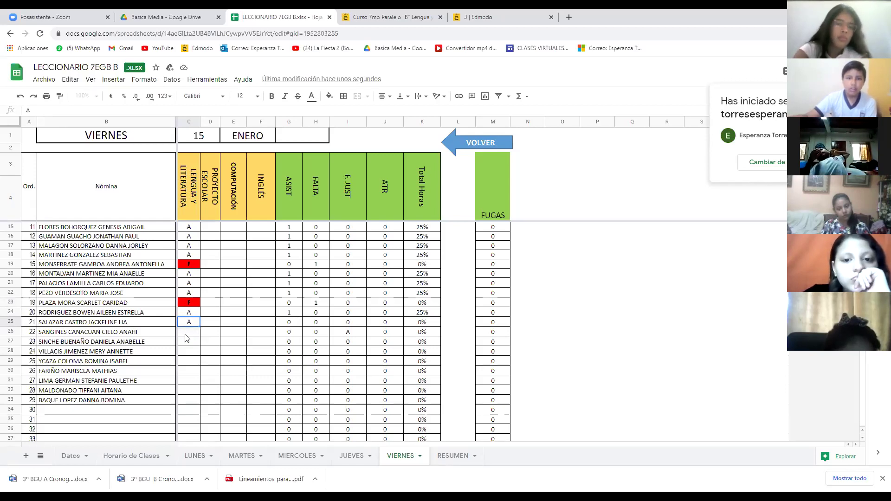
key(Return)
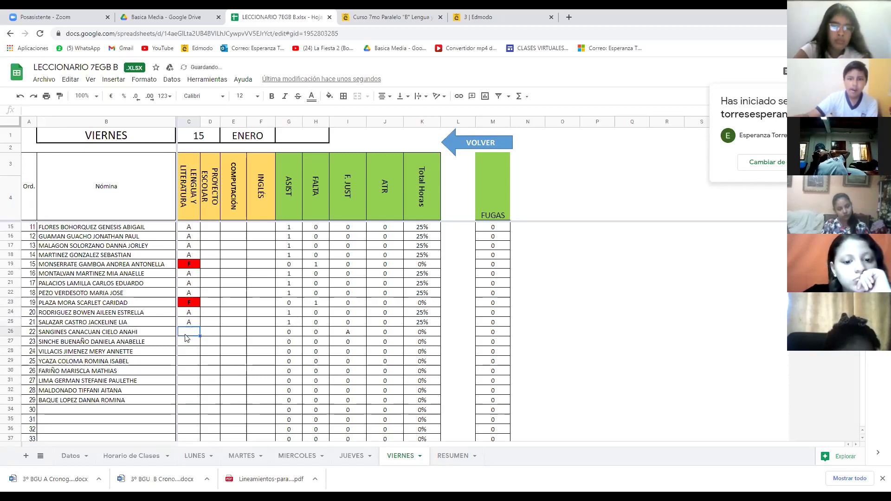
Step: Mark students 22 to 25 with A for Lengua y Literatura in cells C26:C29
text(A)
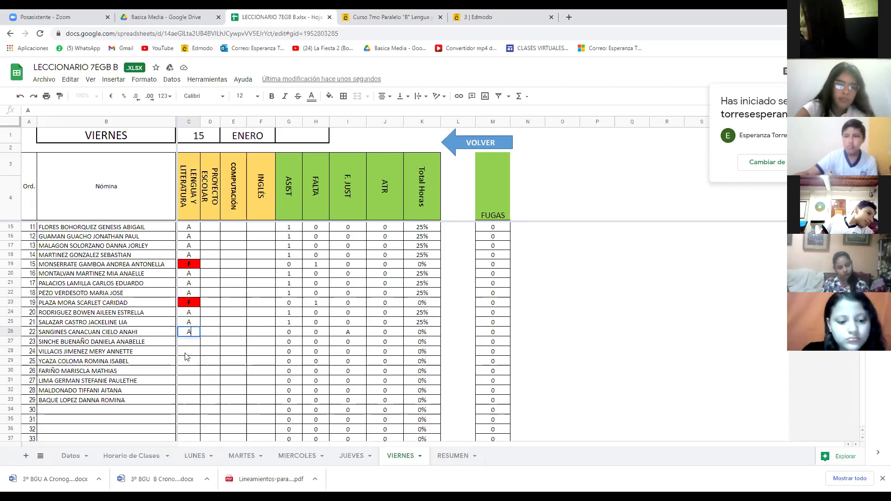
key(Return)
text(A)
key(Return)
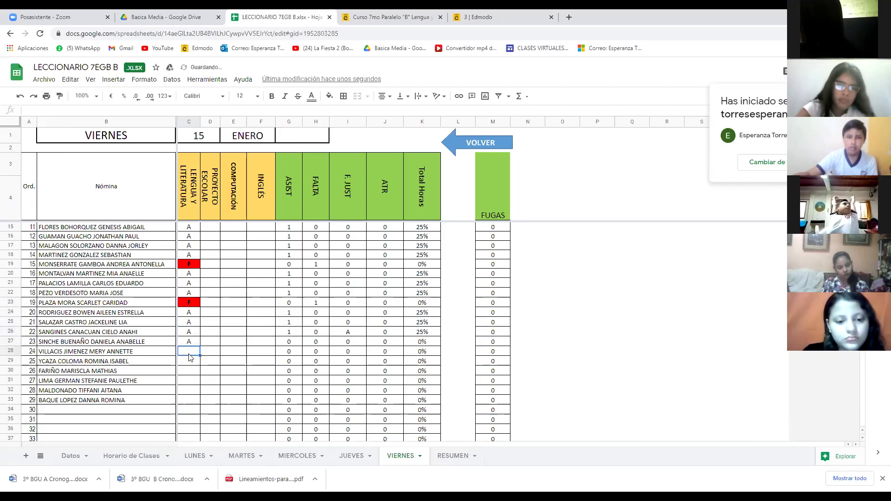
text(A)
key(Return)
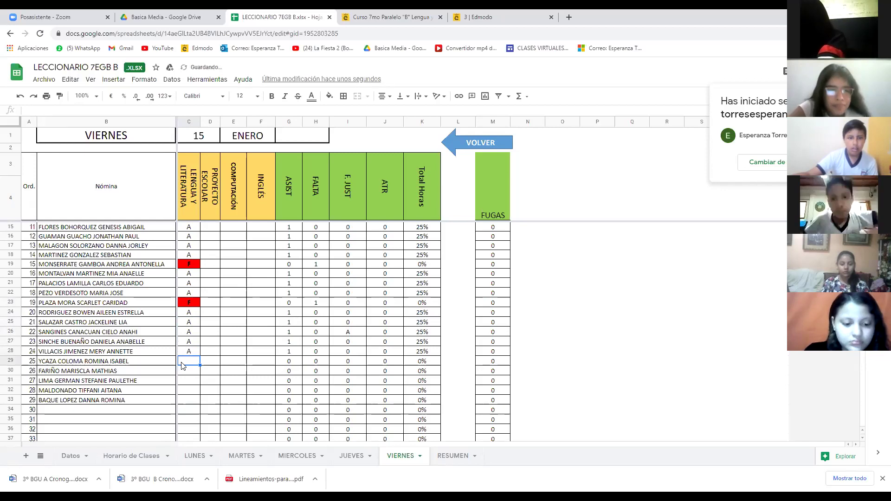
text(A)
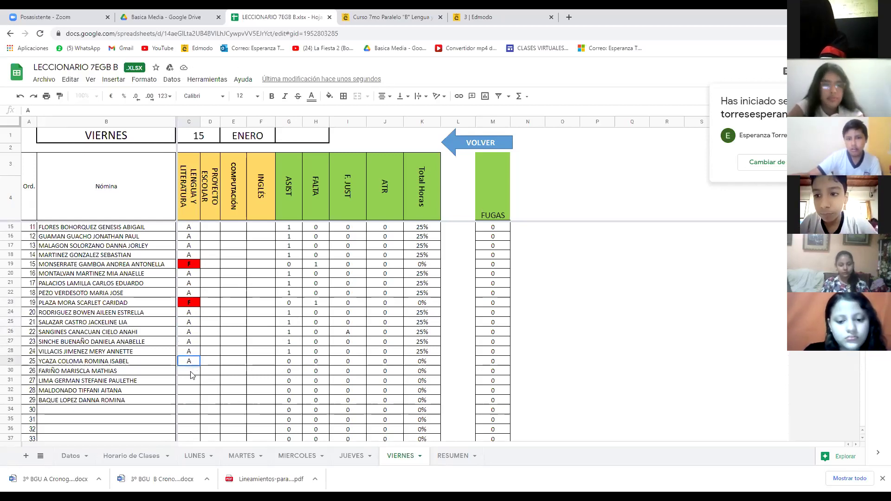
key(Return)
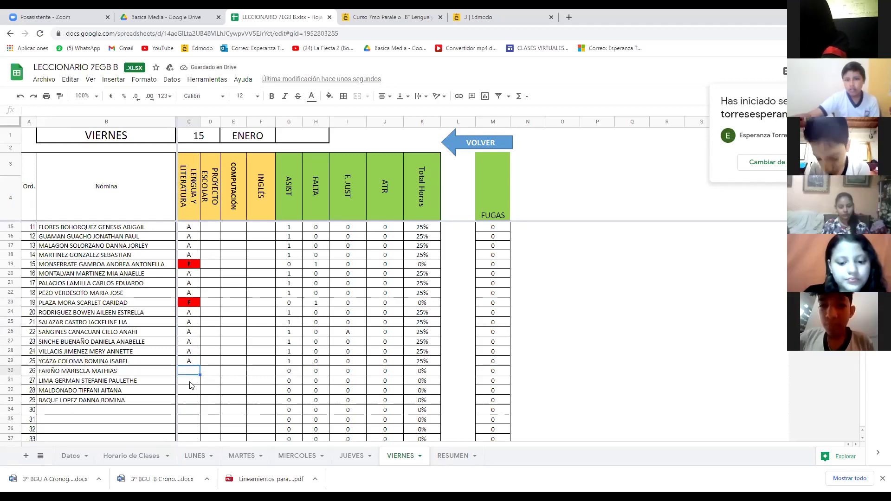
Step: Mark students 26 and 27 with A for Lengua y Literatura in cells C30:C31
click(190, 382)
text(A)
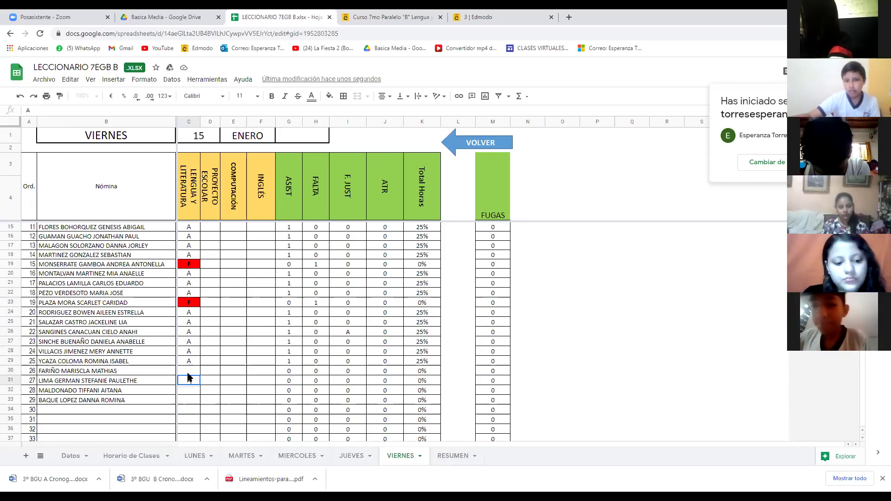
key(Up)
text(A)
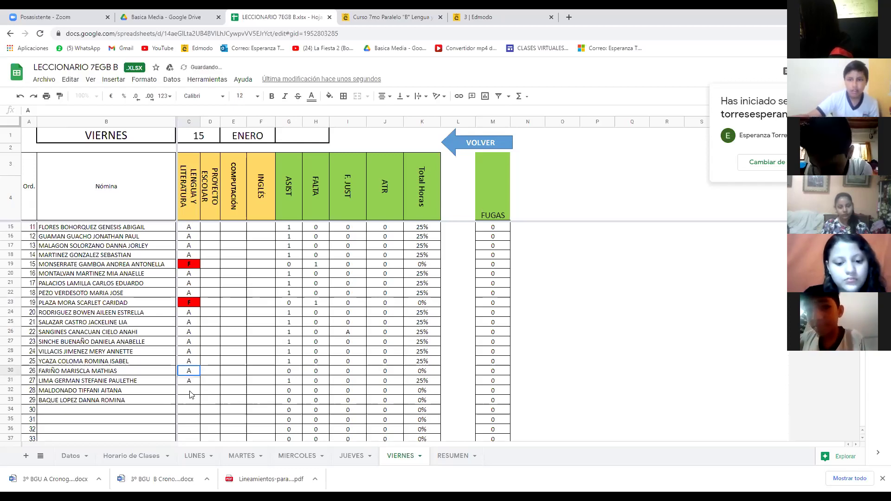
Step: Record F for student 28 in C32 and A for student 29 in C33 under Lengua y Literatura
click(191, 393)
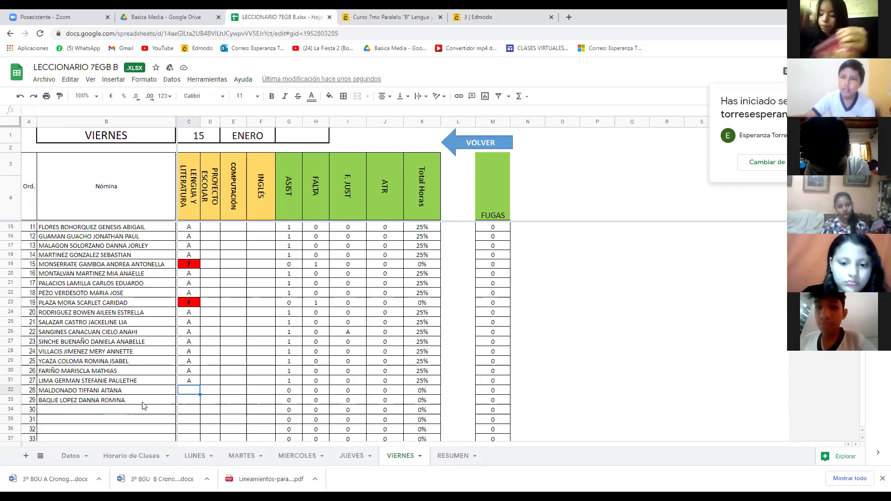
text(F)
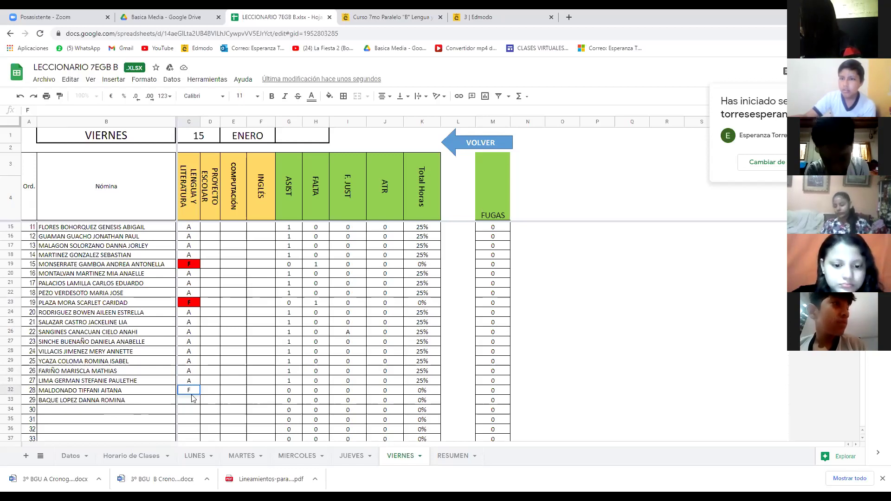
key(Return)
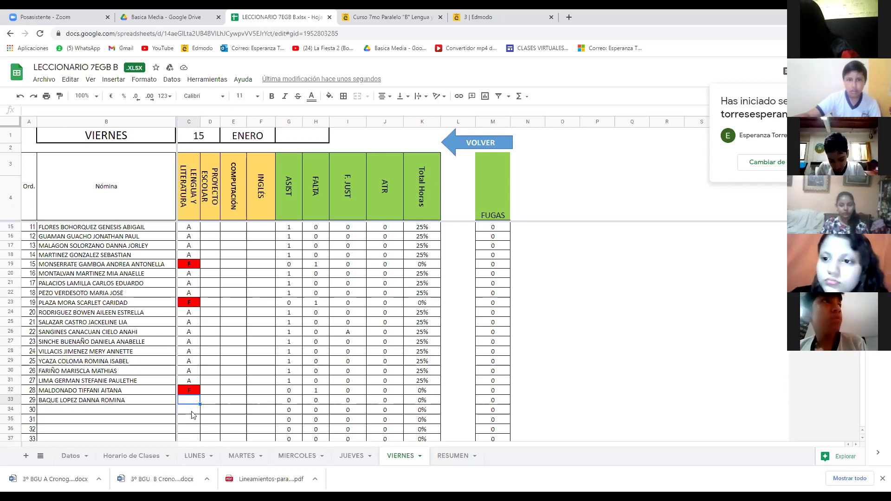
text(A)
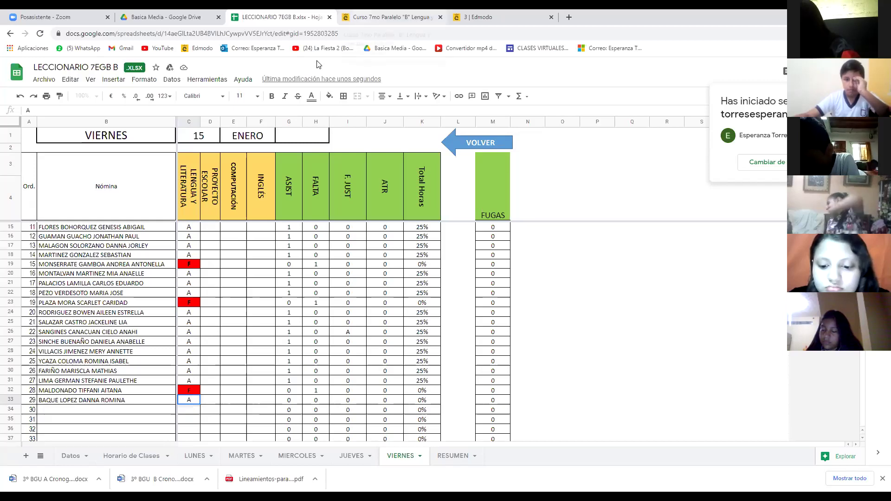
Step: Switch to the Edmodo class Curso 7mo Paralelo "B" Lengua y Literatura and delete the newest post, captioned "Miss mi pescadito bien bonito :)."
key(ctrl+Tab)
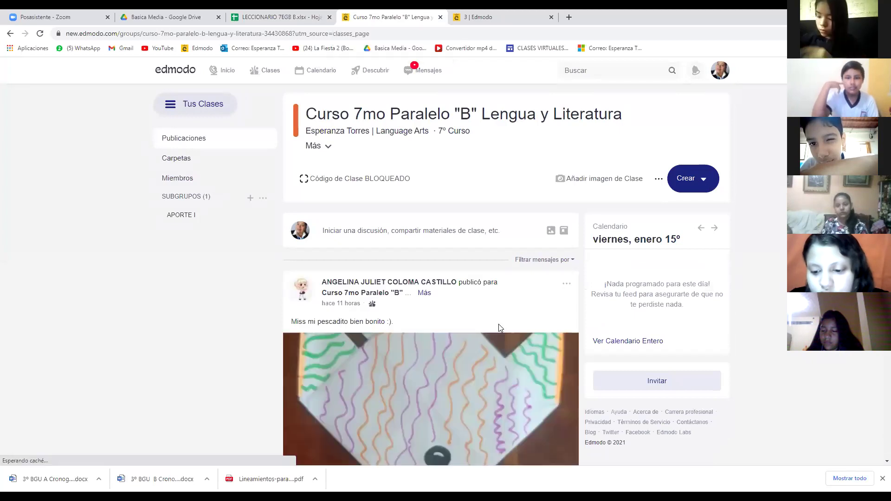
scroll(434, 262, down, 2)
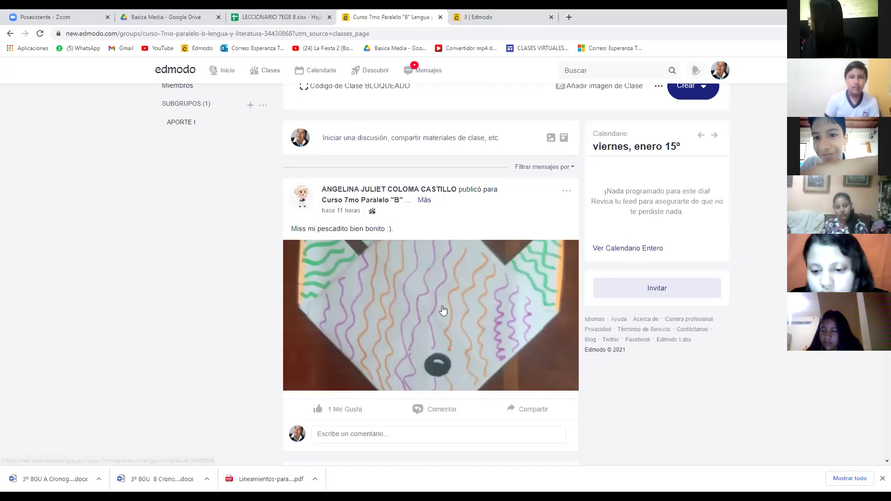
scroll(443, 310, down, 3)
scroll(444, 308, up, 5)
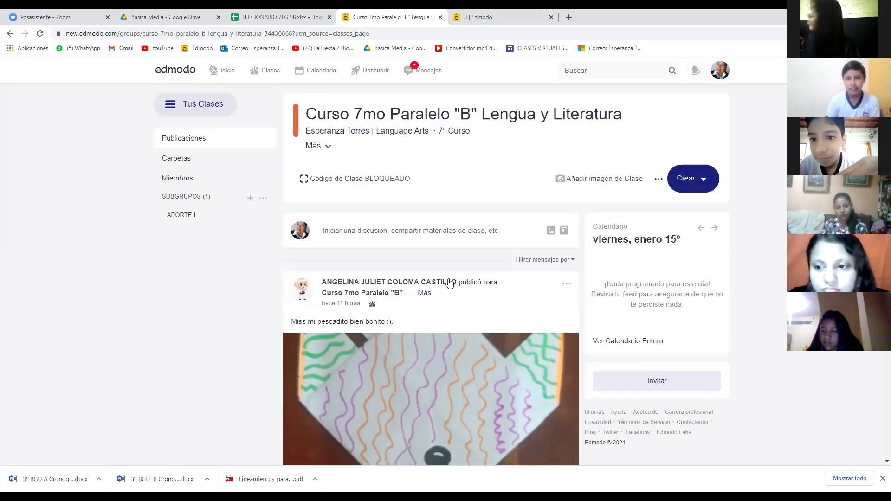
mouse_move(449, 284)
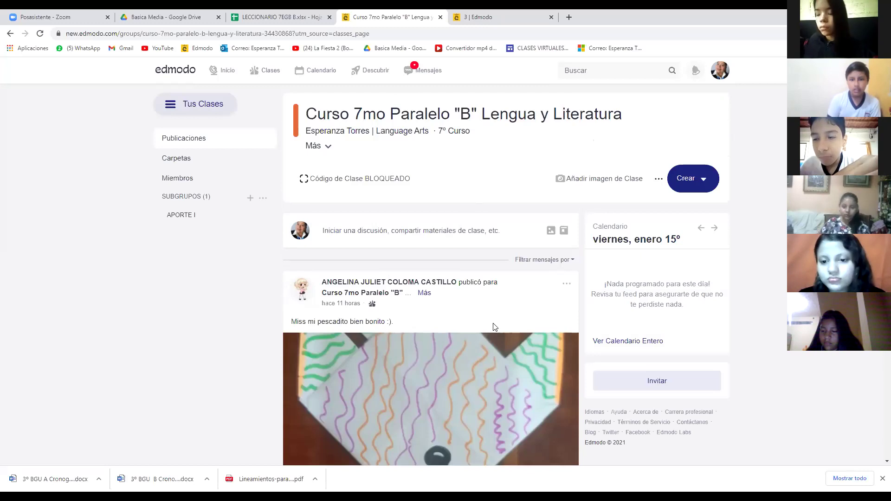
click(566, 284)
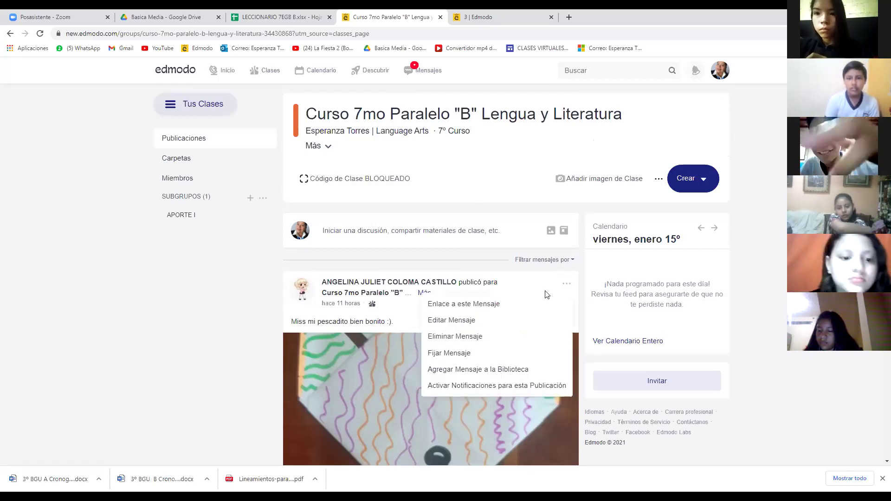
click(489, 332)
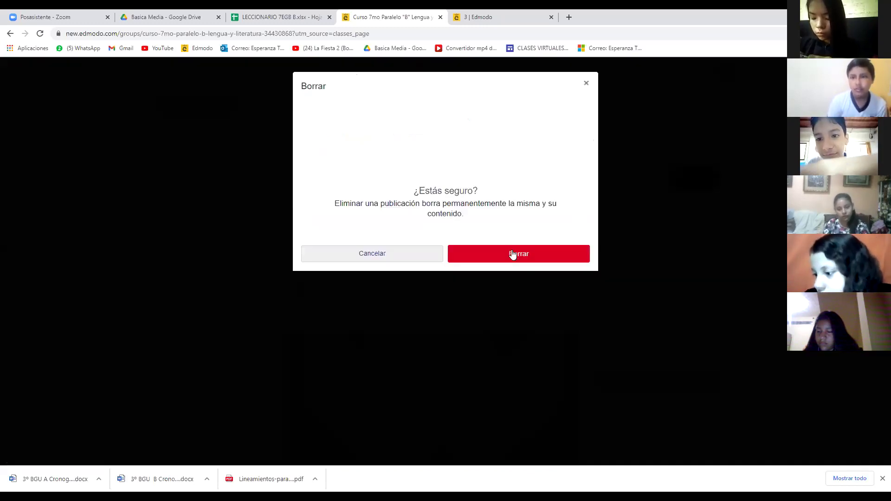
click(512, 252)
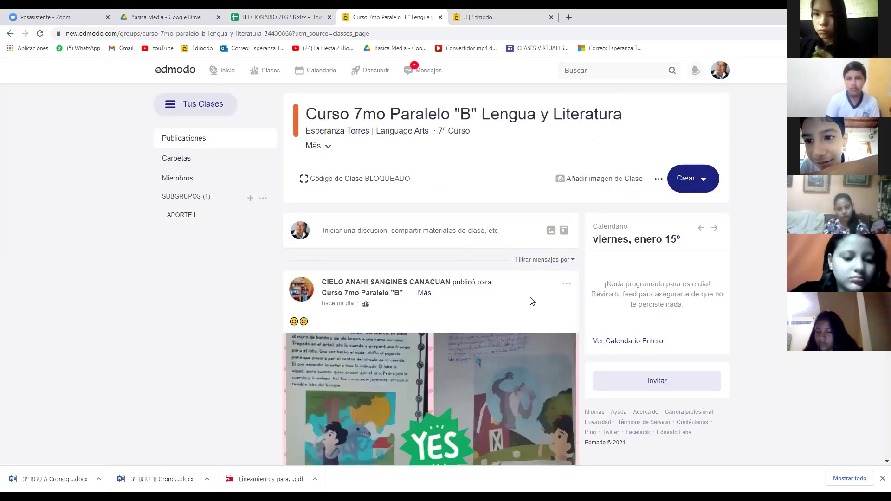
Step: Look through the older student posts in the Lengua y Literatura class feed
scroll(531, 301, down, 3)
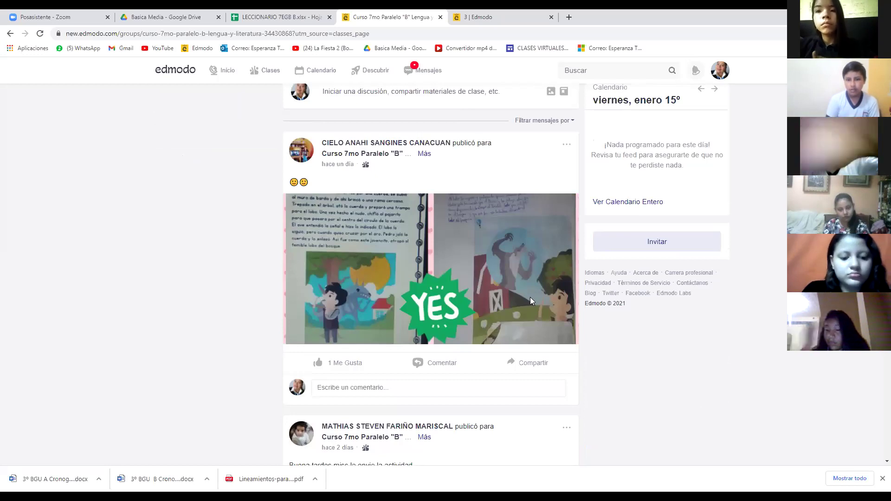
scroll(531, 301, down, 10)
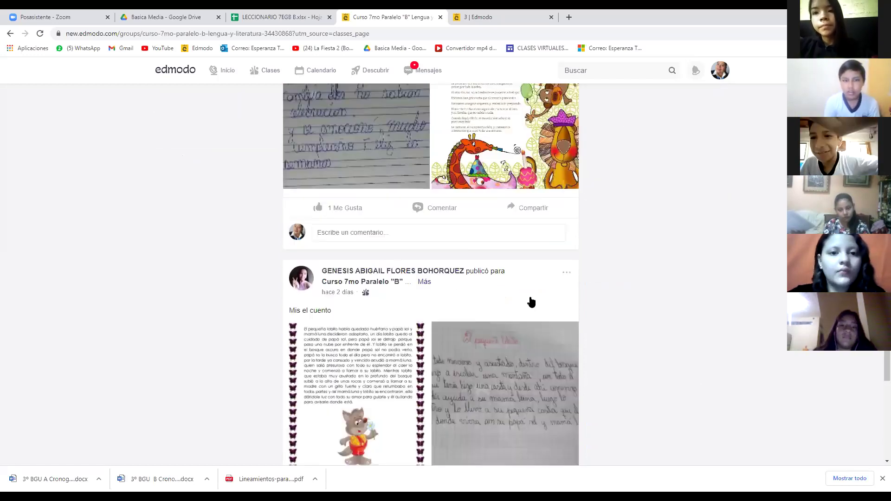